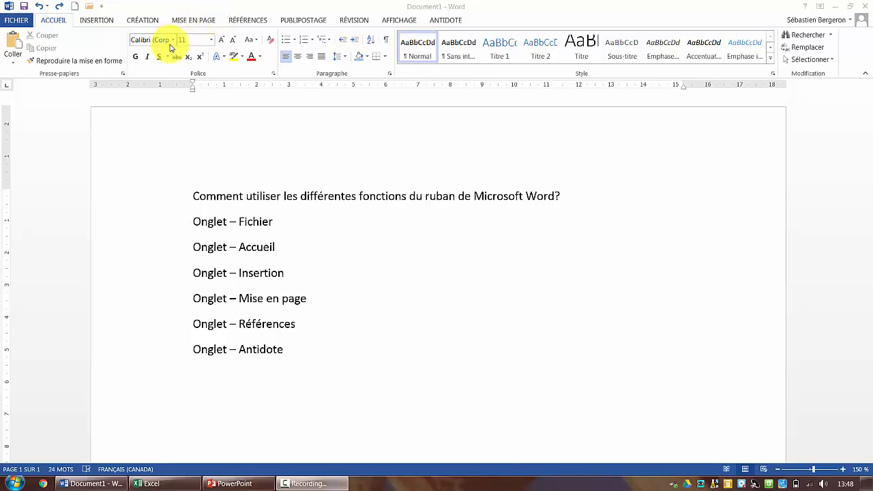
# Switch to Excel and PowerPoint to view their ribbons, and return to the Word document.
pyautogui.click(146, 483)
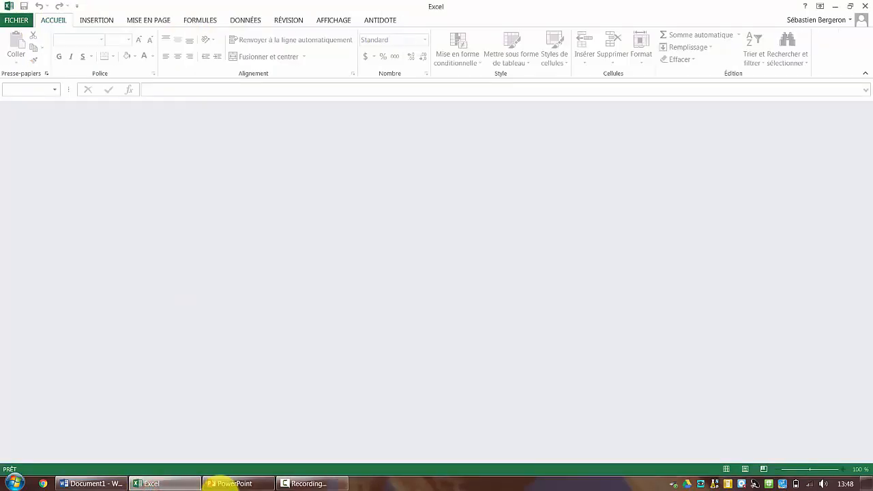
pyautogui.click(226, 483)
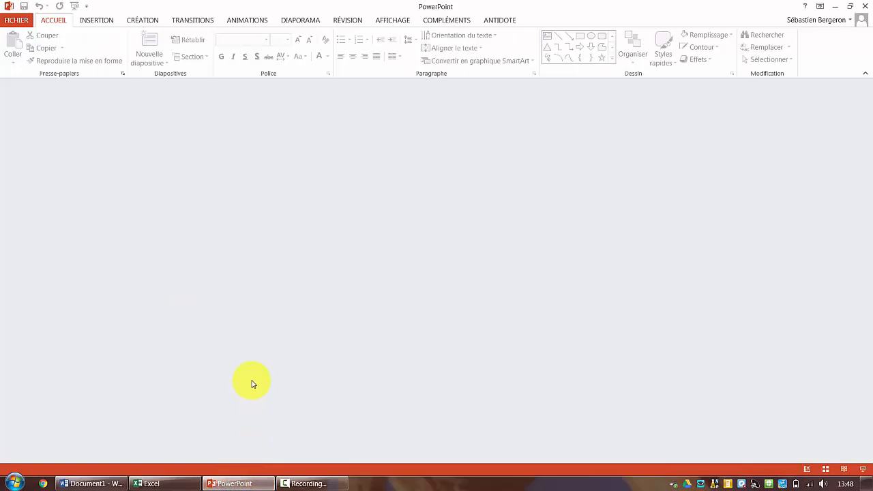
pyautogui.click(89, 483)
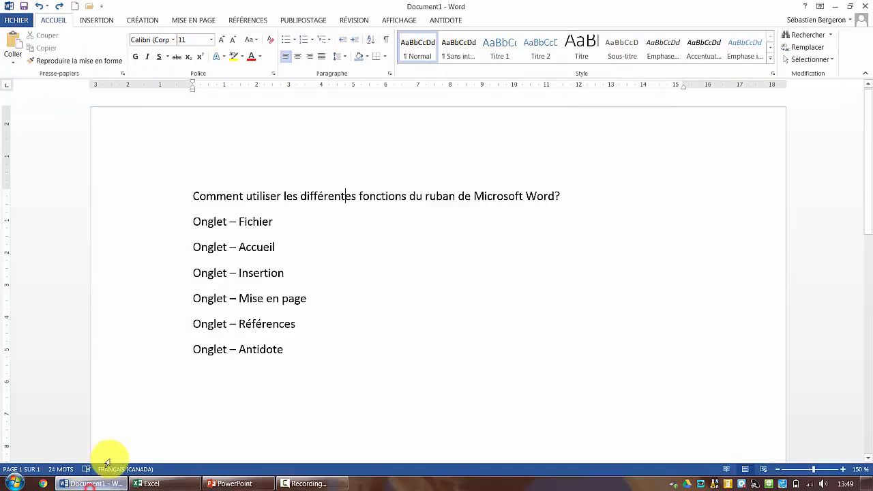
# Look through the templates for new documents and the list of recently used documents.
pyautogui.click(17, 20)
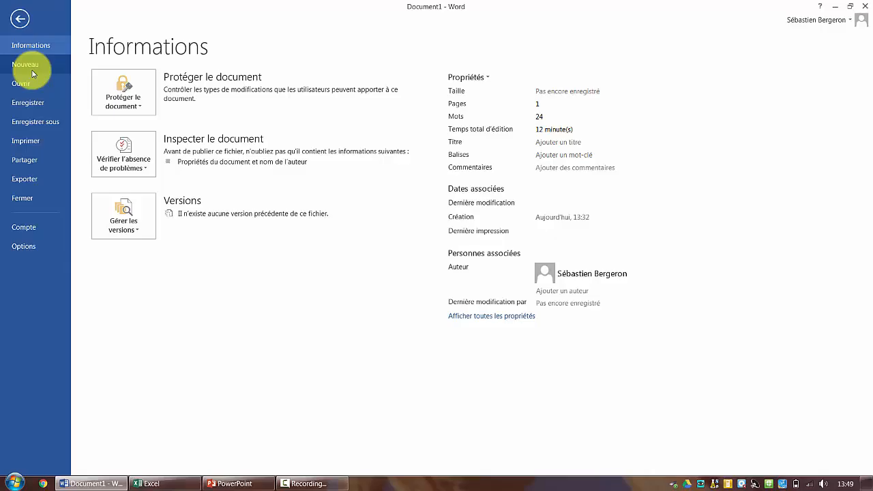
pyautogui.click(31, 67)
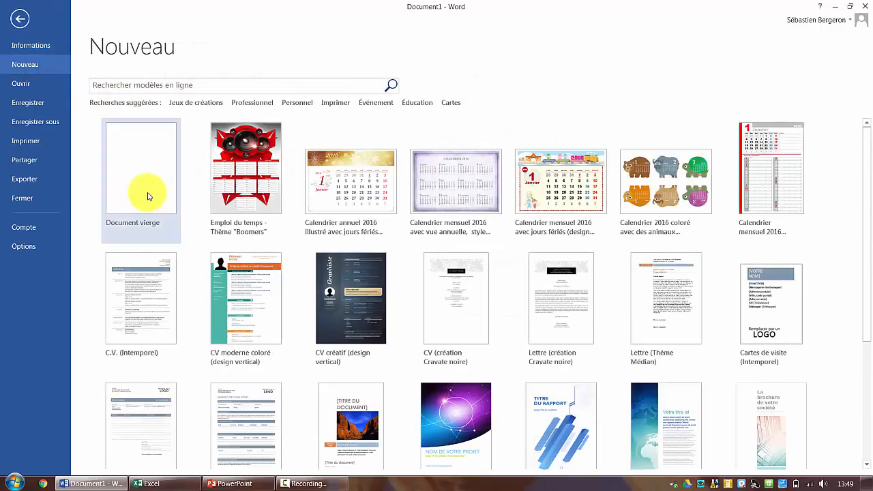
pyautogui.click(39, 85)
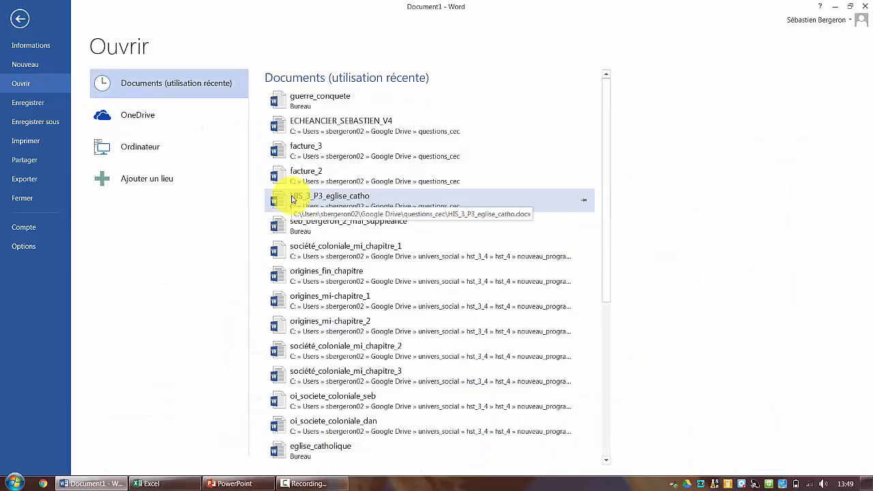
# View the file formats available for saving the document, including PDF, and cancel without saving.
pyautogui.click(38, 103)
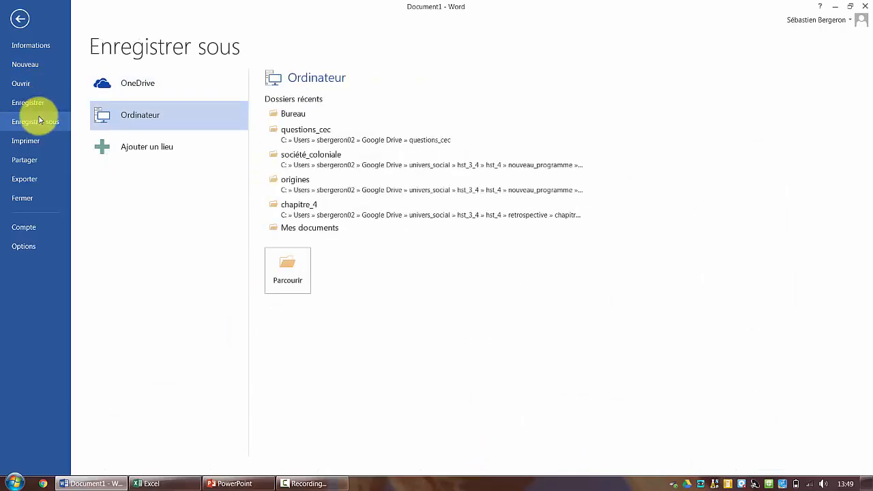
pyautogui.click(296, 276)
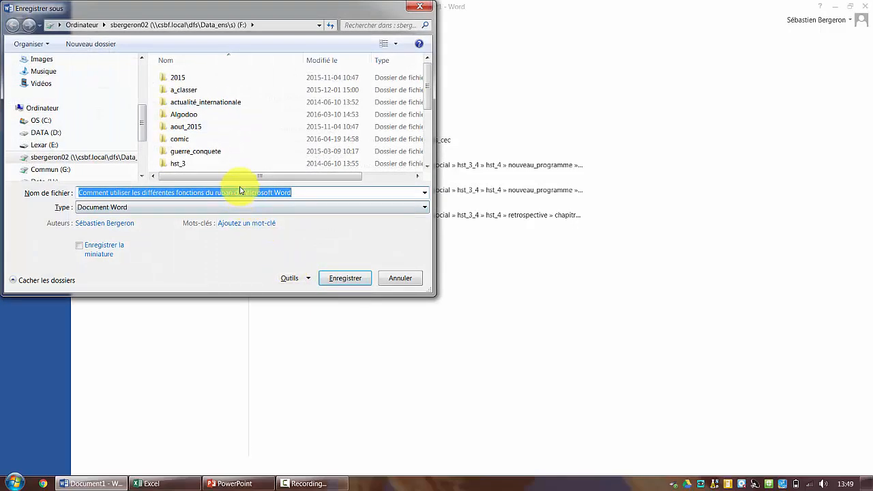
pyautogui.click(235, 208)
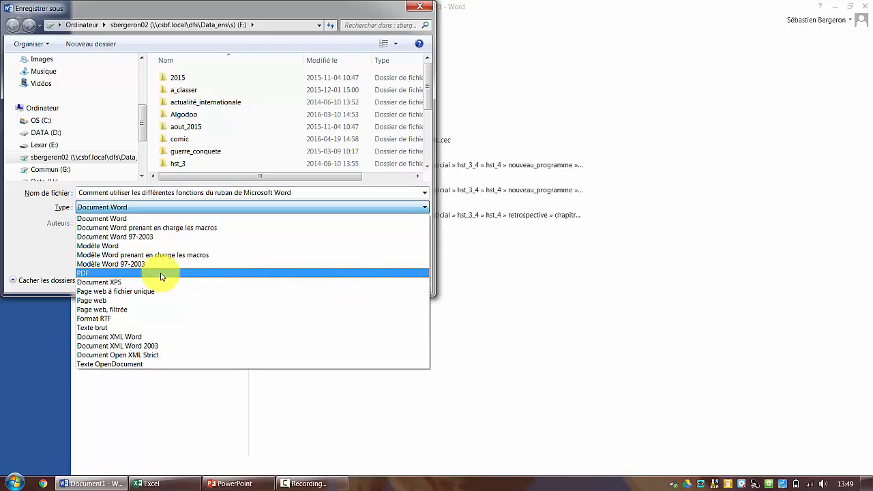
pyautogui.click(57, 247)
pyautogui.click(386, 276)
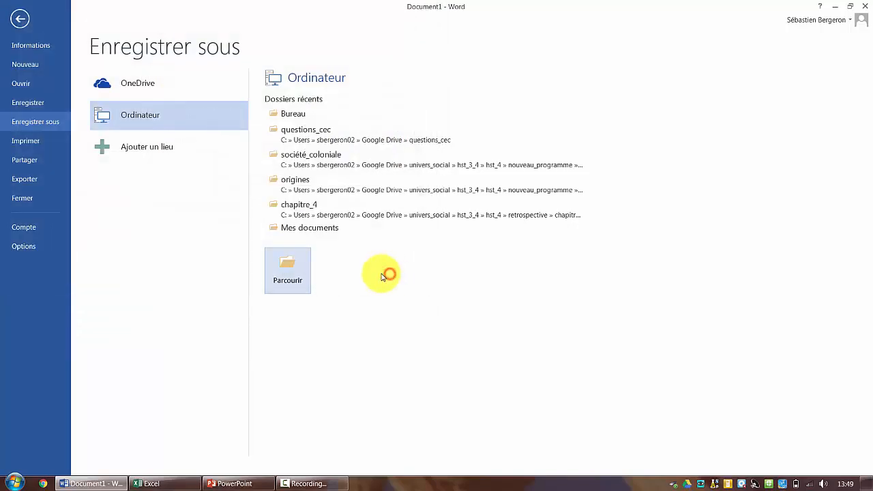
# Examine the print settings and page preview, and return to the document.
pyautogui.click(45, 145)
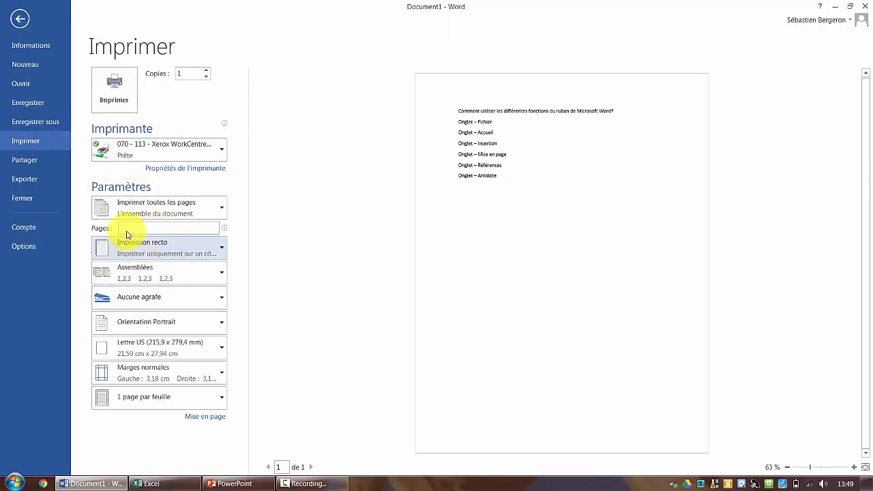
pyautogui.click(20, 19)
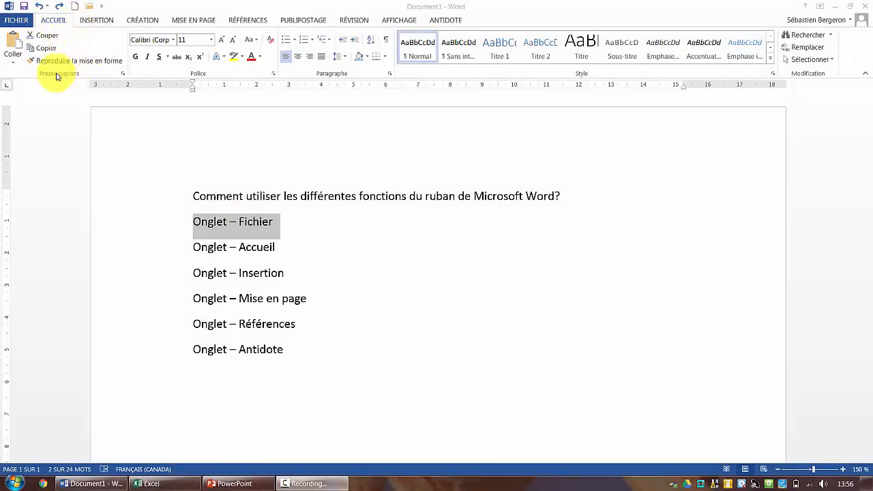
# Examine the paste options, the line spacing choices and the Titre 1 style for the "Onglet – Fichier" line.
pyautogui.click(12, 59)
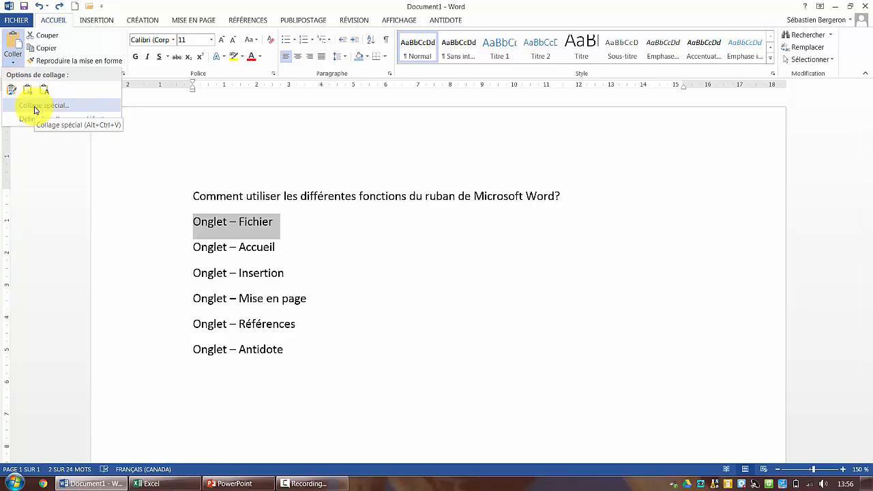
pyautogui.click(251, 234)
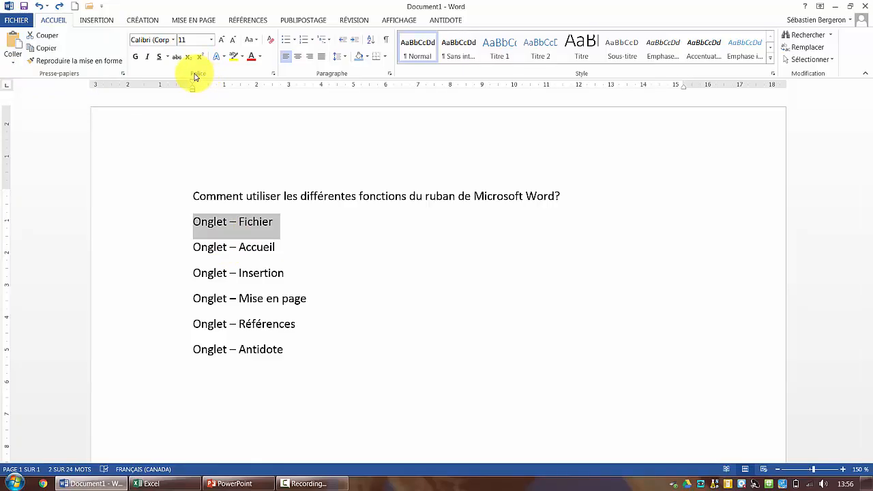
pyautogui.click(345, 59)
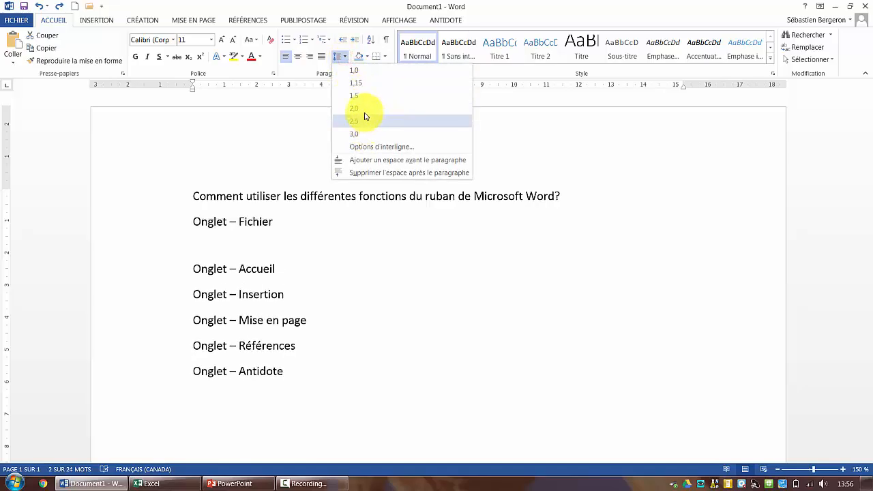
pyautogui.click(262, 236)
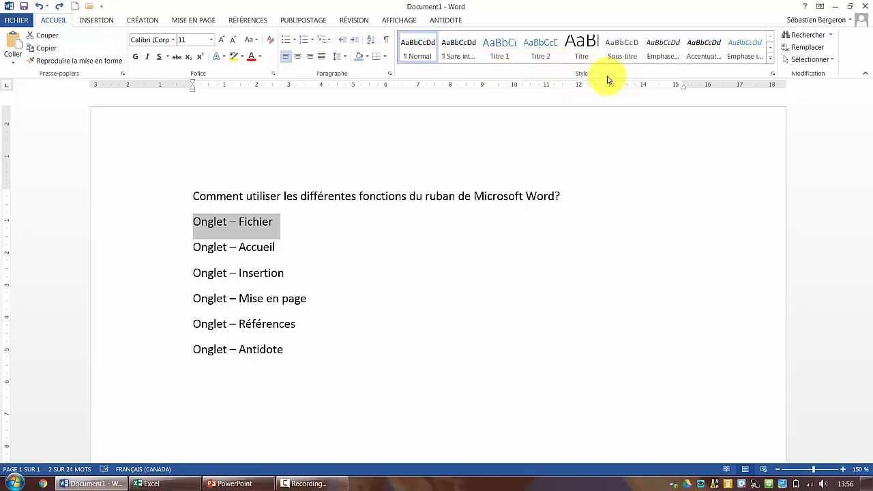
pyautogui.click(508, 60)
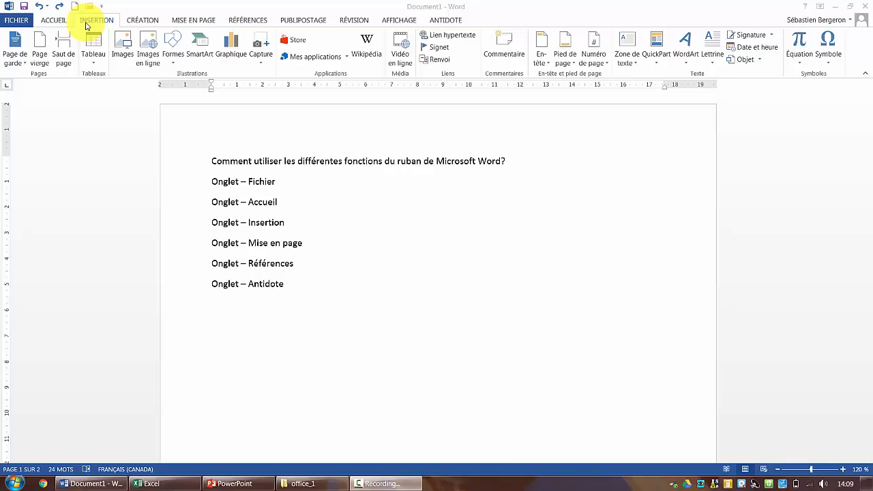
# Insert a page break after the "Onglet – Antidote" line.
pyautogui.click(293, 287)
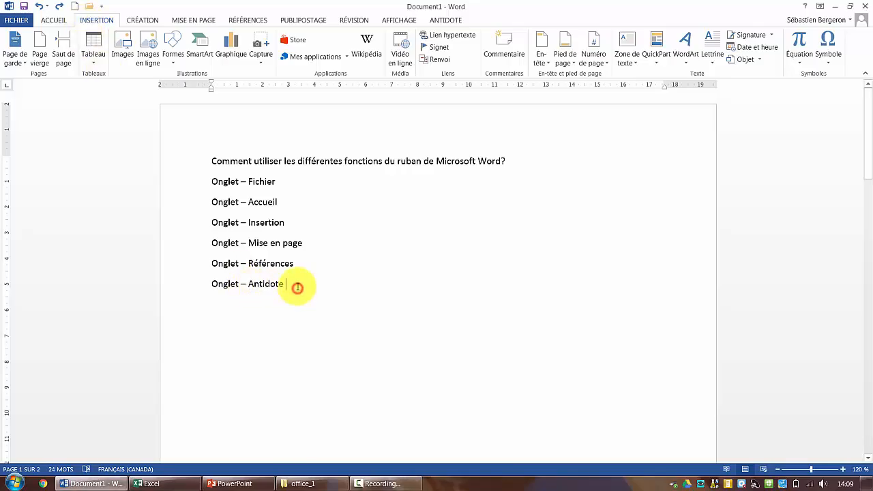
pyautogui.click(62, 48)
pyautogui.scroll(10, 244, 210)
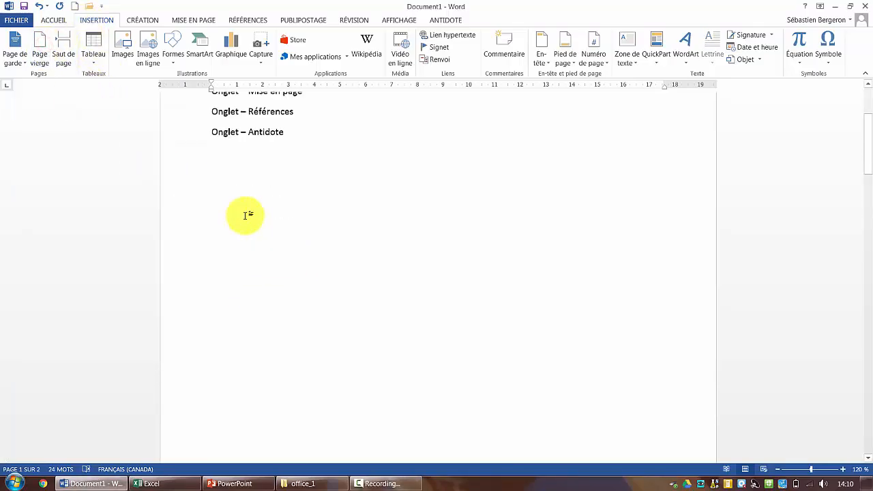
# Insert a table of nine columns and four rows below the "Onglet – Fichier" line.
pyautogui.click(295, 181)
pyautogui.click(93, 44)
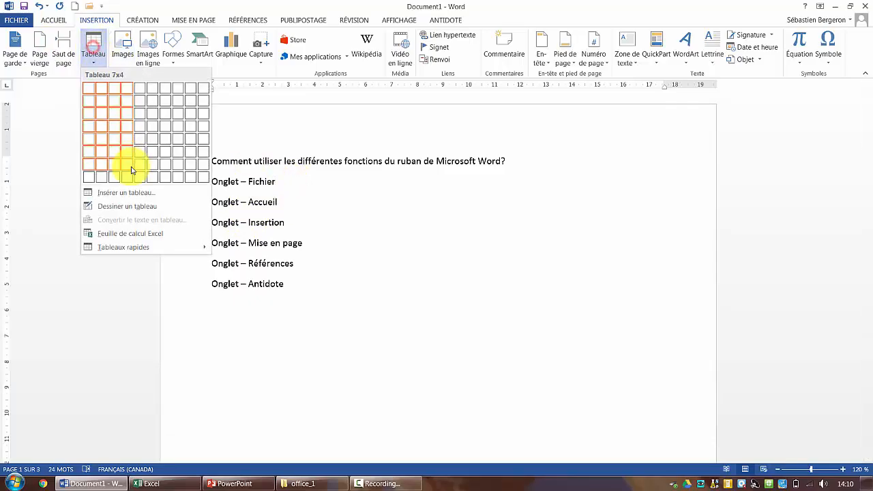
pyautogui.click(189, 128)
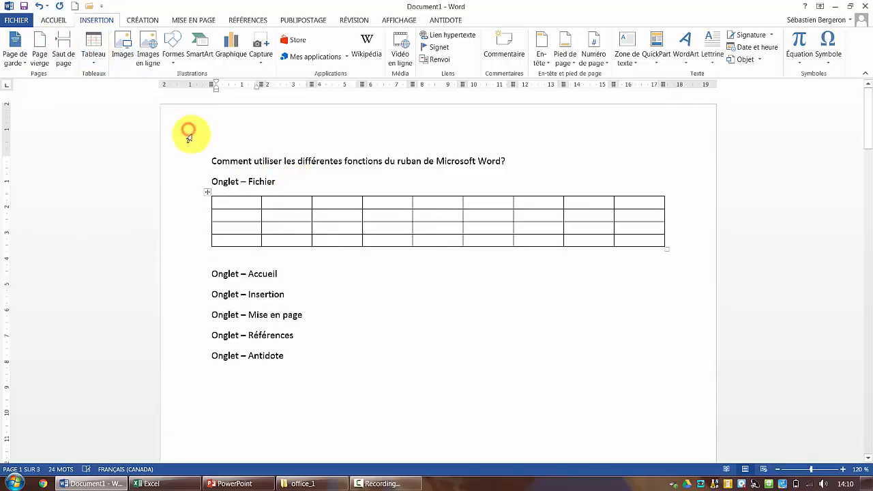
# Draw a small smiley face shape to the right of the document's heading line.
pyautogui.click(308, 282)
pyautogui.click(96, 19)
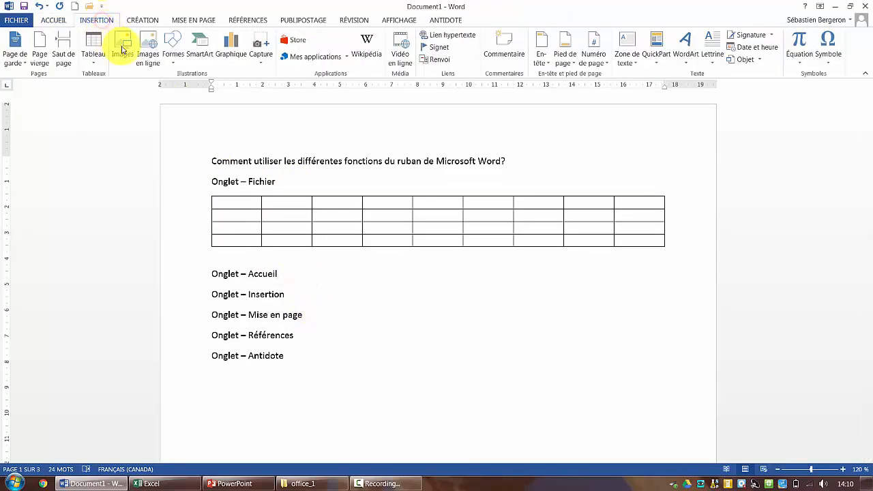
pyautogui.click(175, 47)
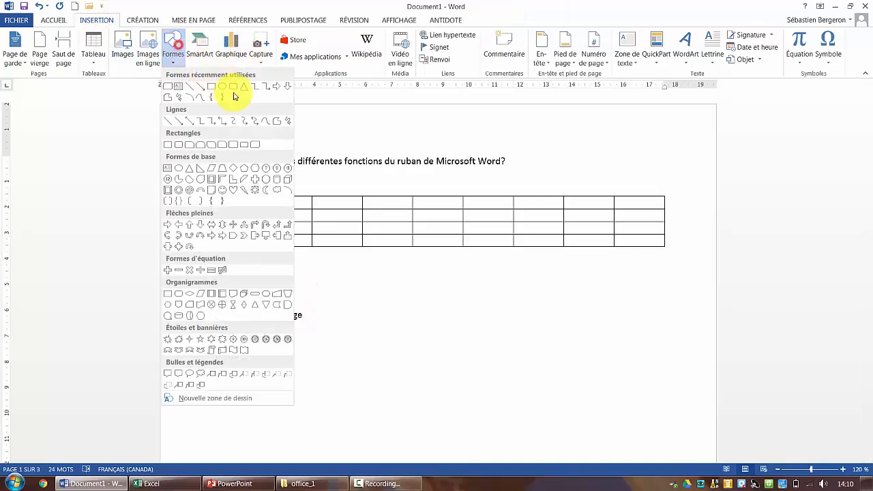
pyautogui.click(223, 190)
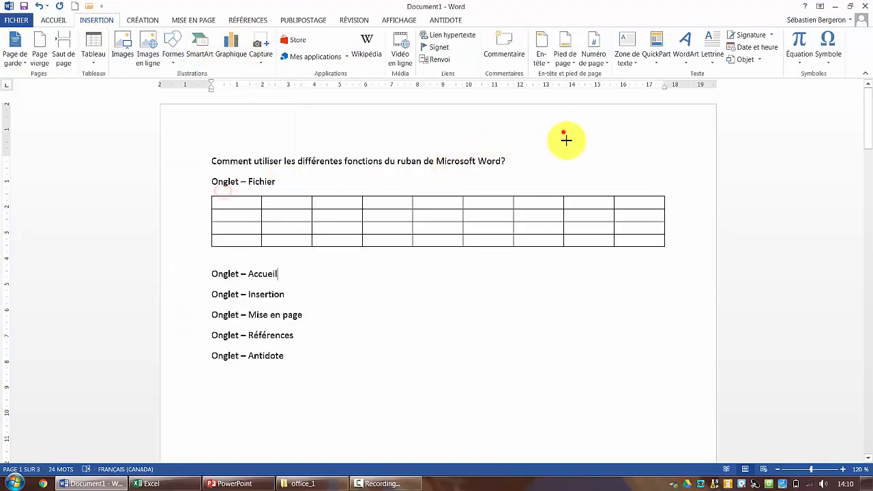
pyautogui.moveTo(564, 131); pyautogui.dragTo(604, 166)
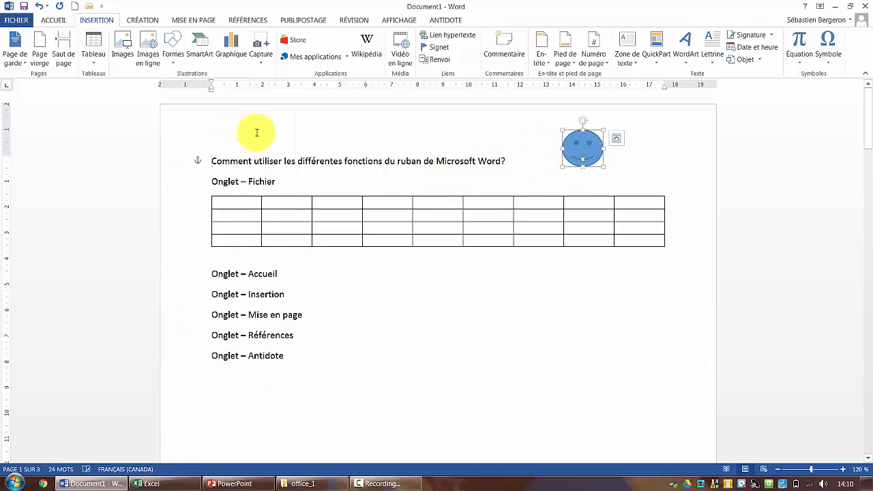
# Insert blue WordArt with a reflection at the "Onglet – Accueil" line and move it to the right of the list.
pyautogui.click(97, 22)
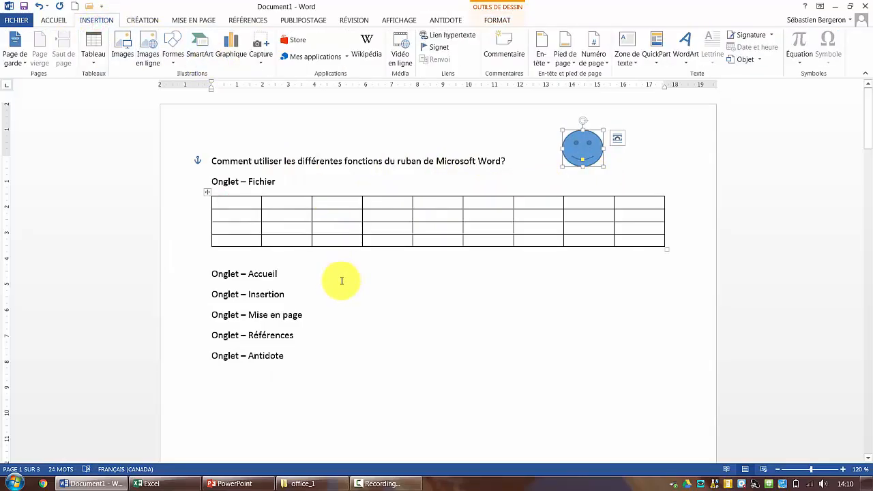
pyautogui.click(321, 270)
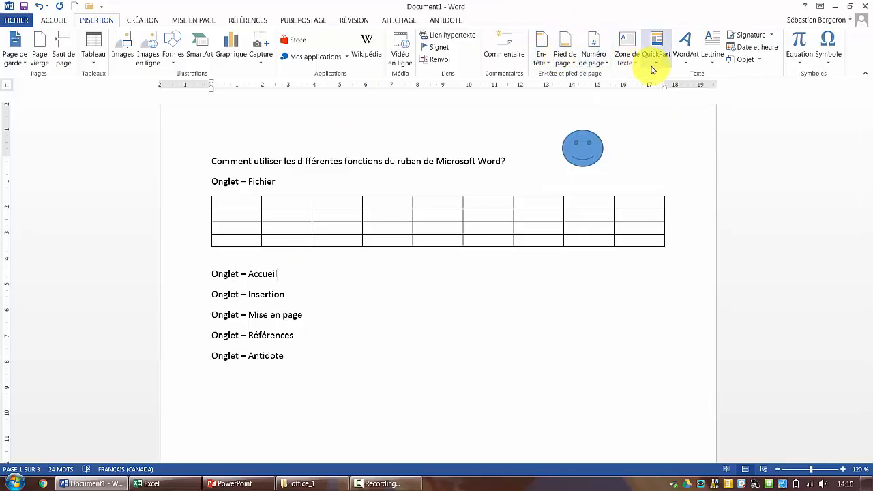
pyautogui.click(689, 58)
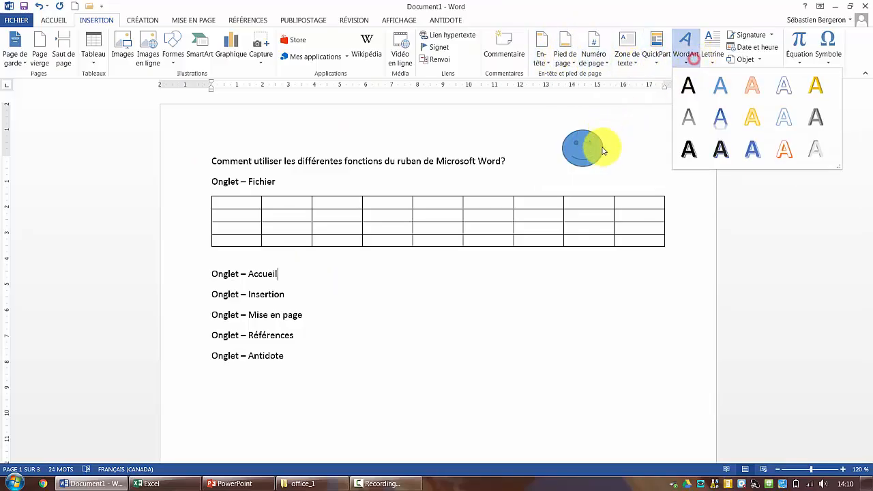
pyautogui.click(710, 133)
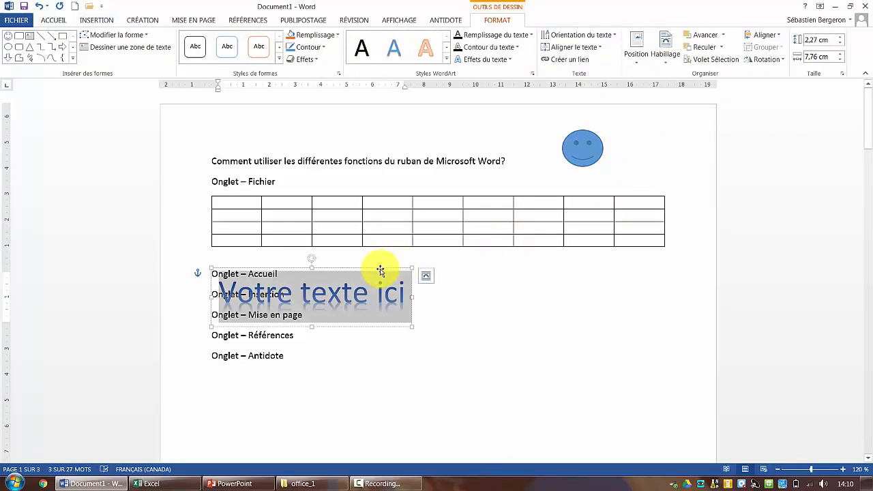
pyautogui.moveTo(380, 269); pyautogui.dragTo(534, 265)
pyautogui.click(102, 19)
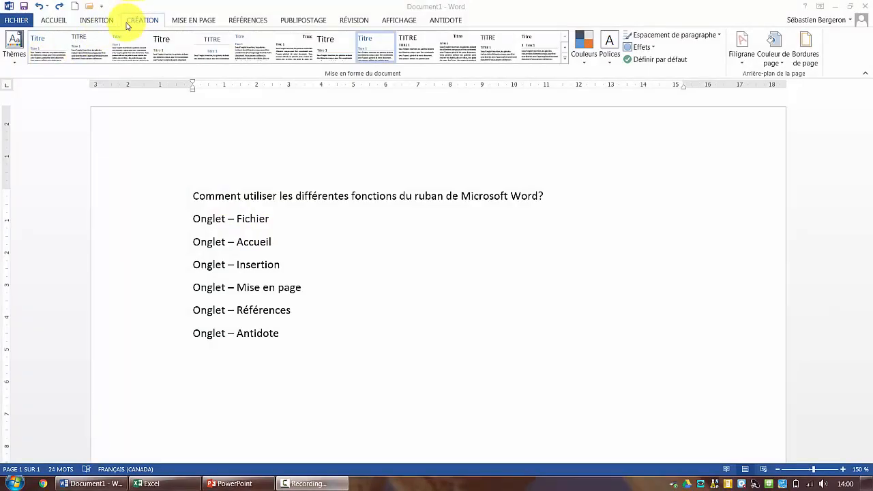
# Apply the Brin theme to the document and give the page a sage green background color.
pyautogui.click(15, 60)
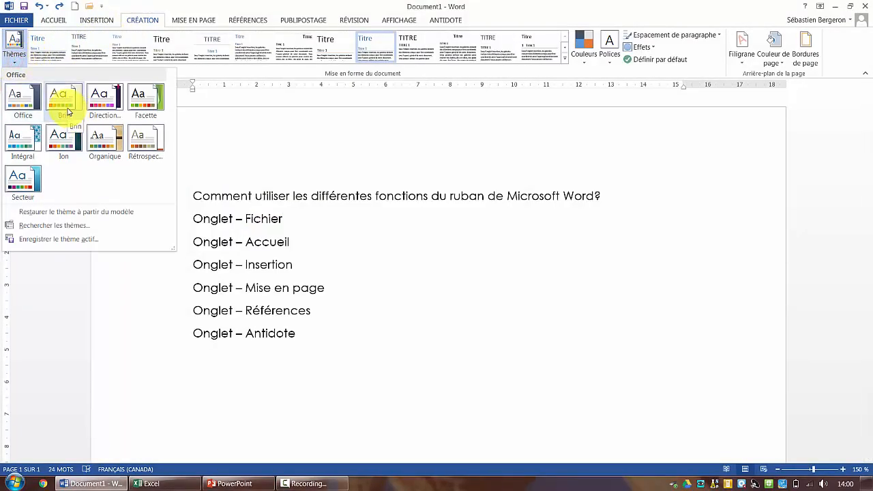
pyautogui.click(68, 111)
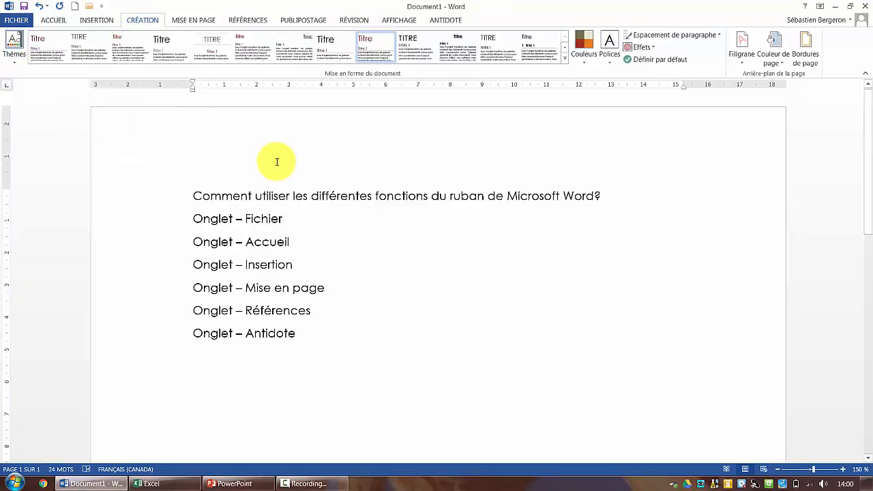
pyautogui.click(781, 64)
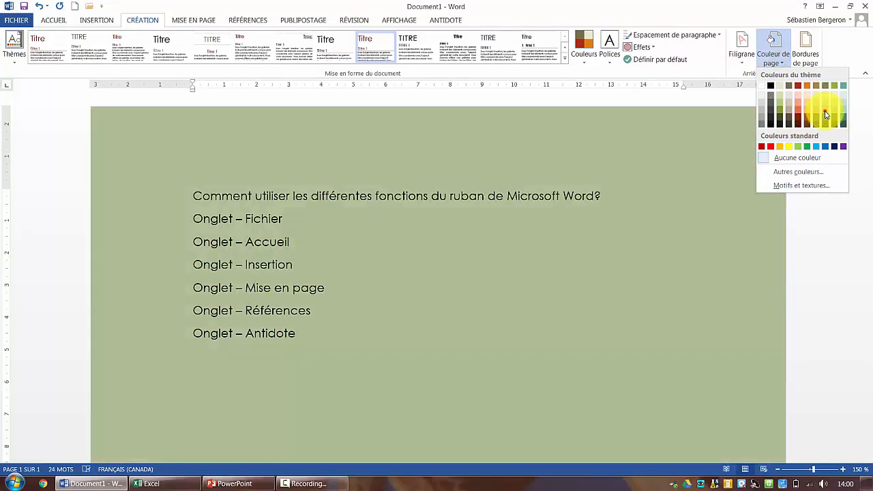
pyautogui.click(824, 116)
# Add a boxed page border to the whole document using an 18 pt decorative art motif.
pyautogui.click(807, 57)
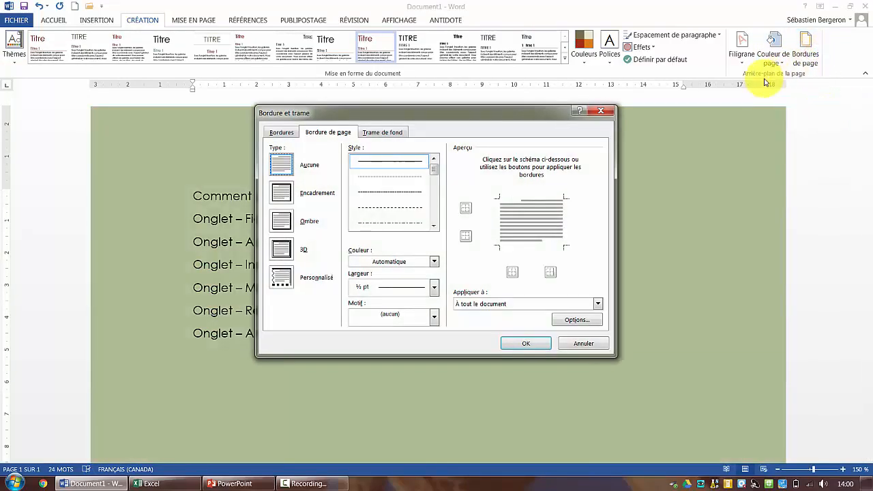
pyautogui.click(435, 317)
pyautogui.click(391, 366)
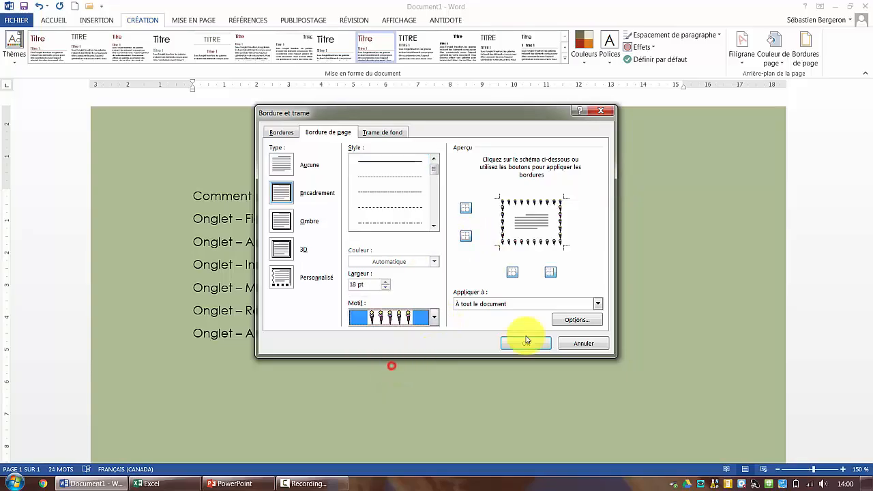
pyautogui.click(526, 342)
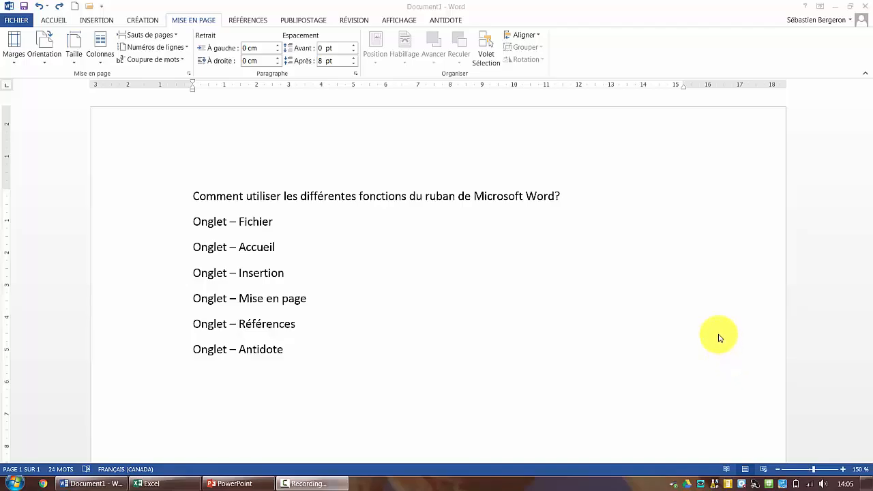
# Set custom margins of 2 cm at the top, bottom, left and right for the whole document.
pyautogui.click(15, 65)
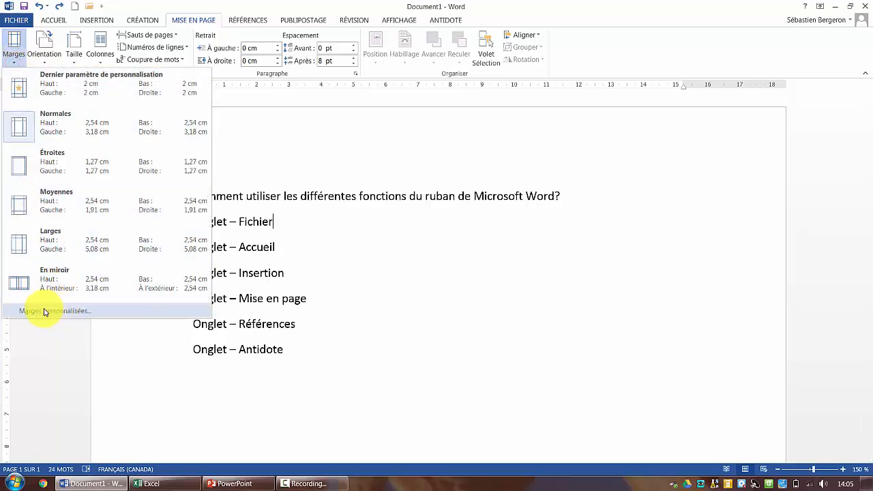
pyautogui.click(92, 312)
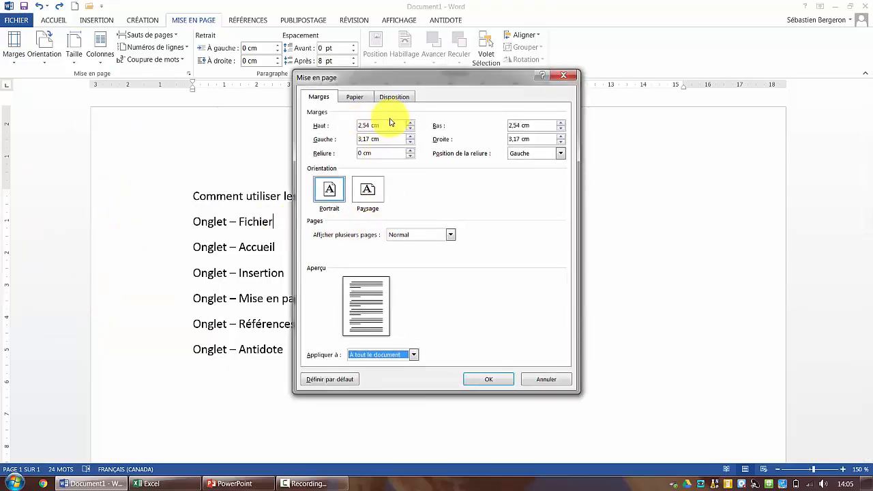
pyautogui.moveTo(391, 123); pyautogui.dragTo(329, 130)
pyautogui.write('2')
pyautogui.press('Tab')
pyautogui.write('2')
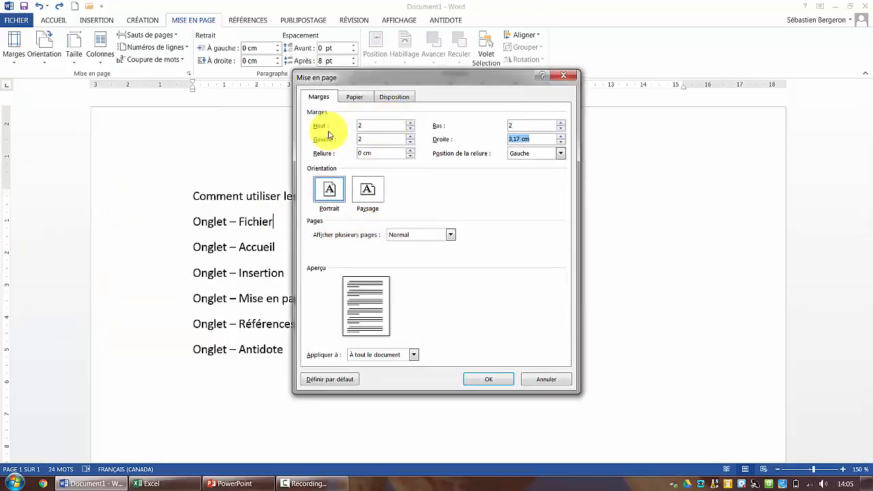
pyautogui.write('2')
pyautogui.click(488, 379)
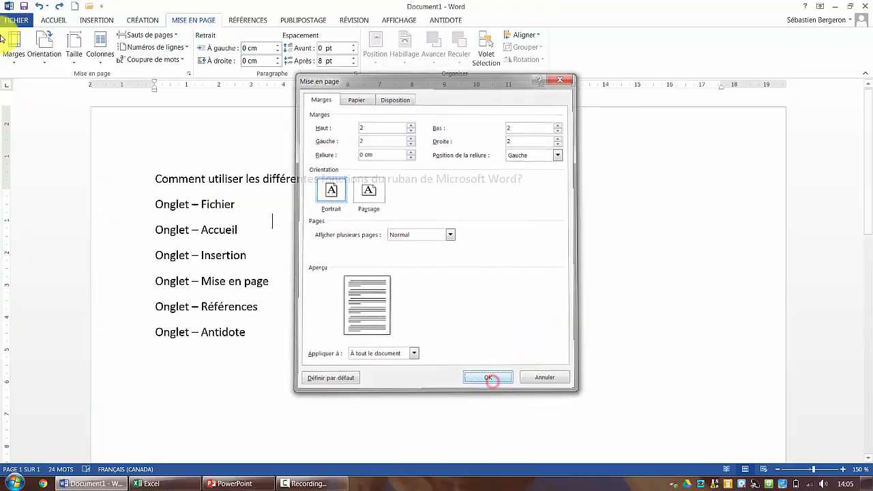
# Look through the page orientation, custom paper size and column layout options.
pyautogui.click(43, 46)
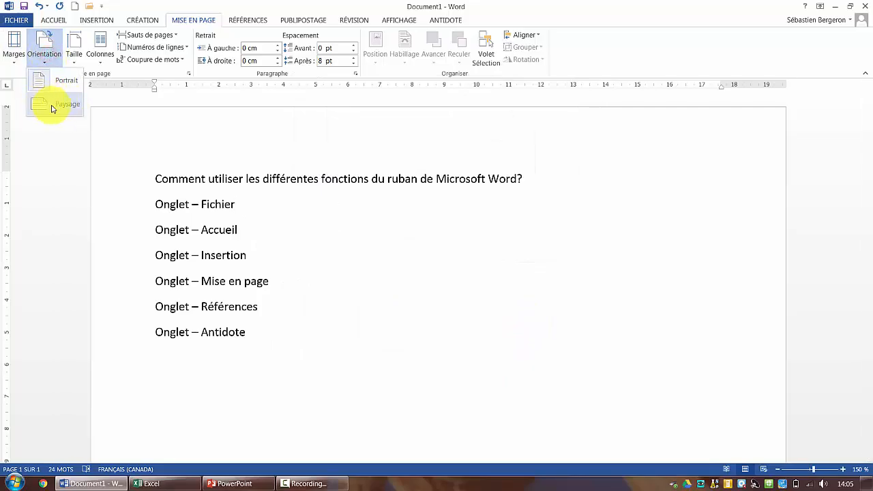
pyautogui.click(73, 53)
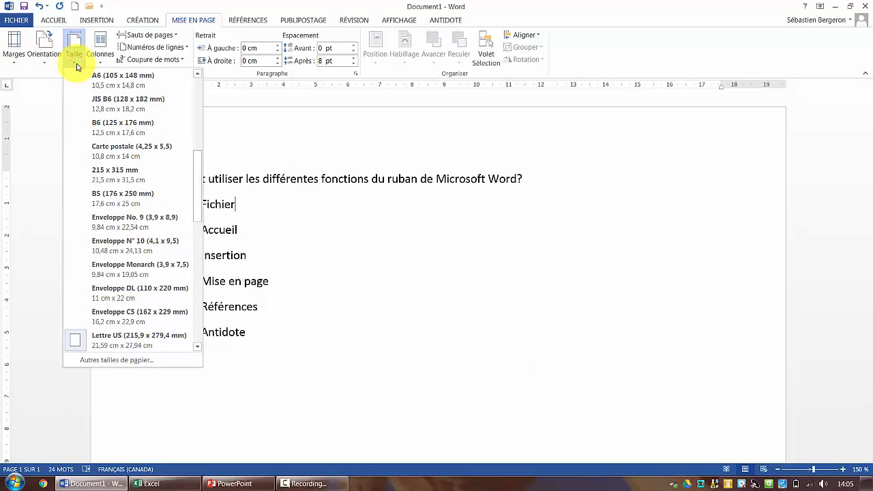
pyautogui.click(141, 361)
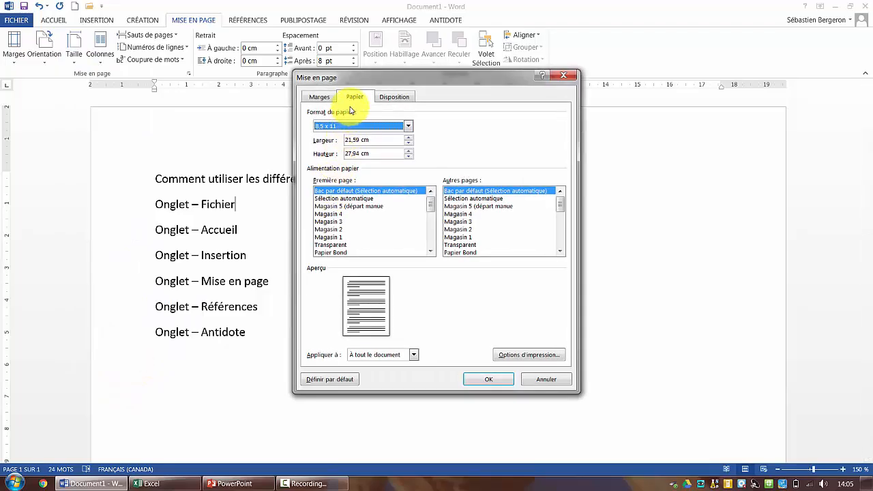
pyautogui.click(365, 127)
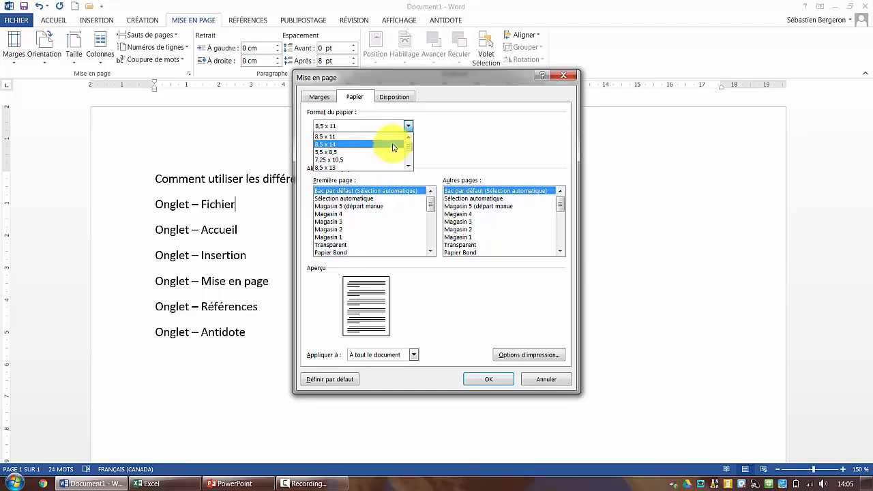
pyautogui.click(409, 167)
pyautogui.click(409, 167)
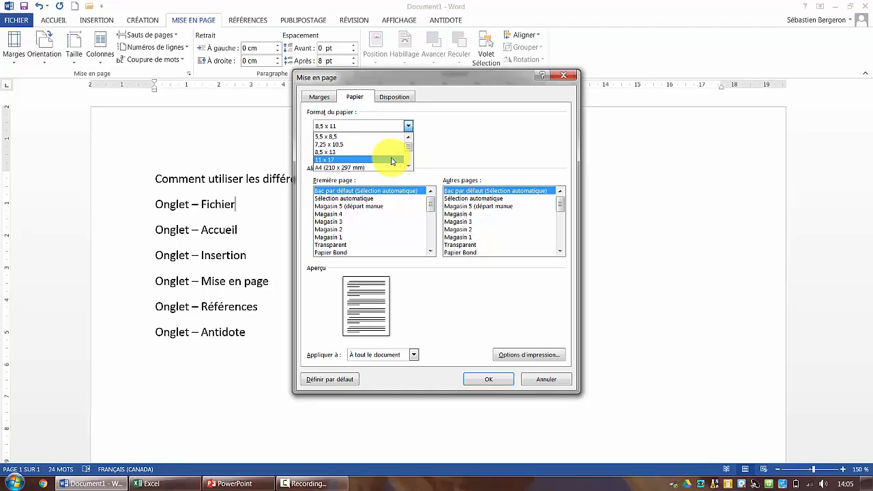
pyautogui.click(549, 379)
pyautogui.click(549, 380)
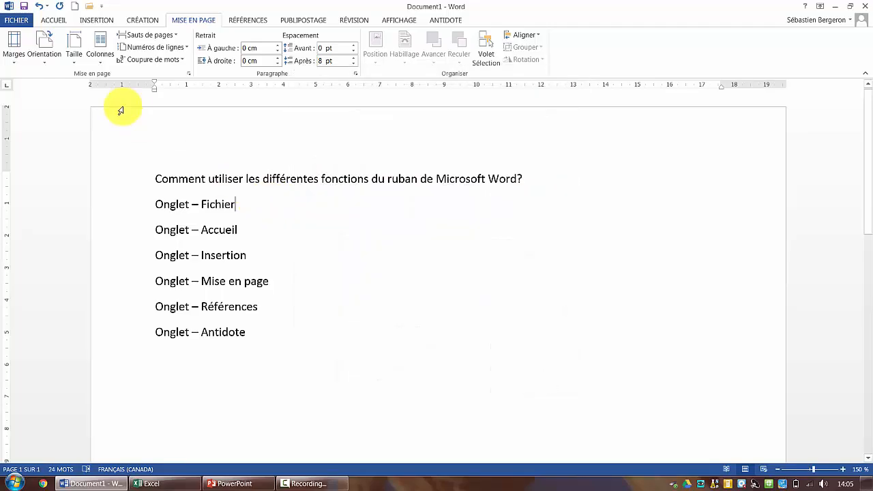
pyautogui.click(100, 52)
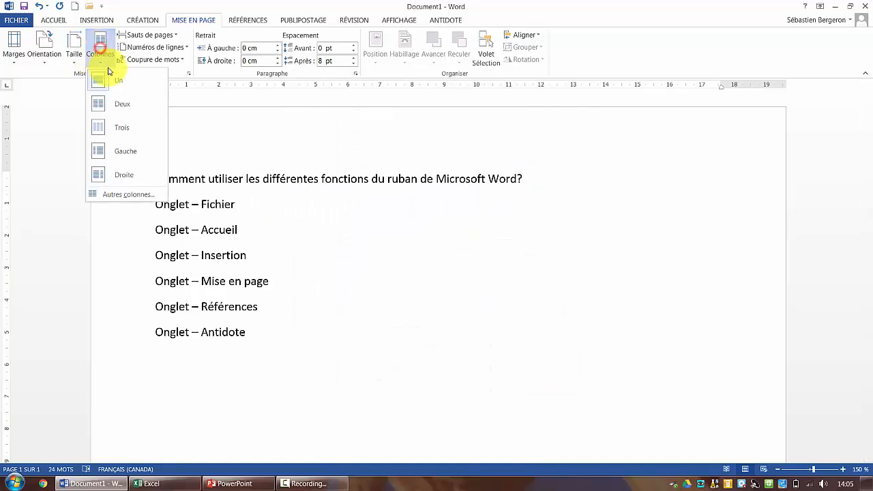
pyautogui.click(134, 158)
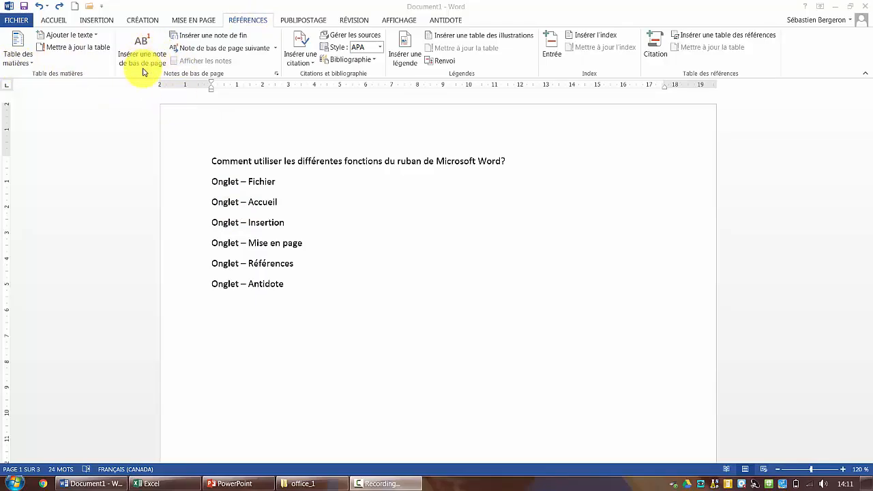
# Try inserting a footnote at the end of the "Onglet – Fichier" line and undo it.
pyautogui.click(292, 175)
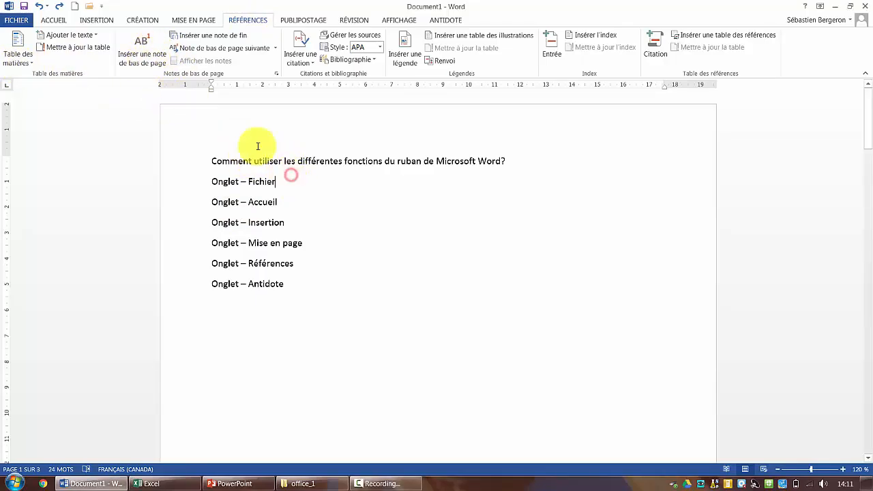
pyautogui.click(143, 40)
pyautogui.scroll(6, 318, 253)
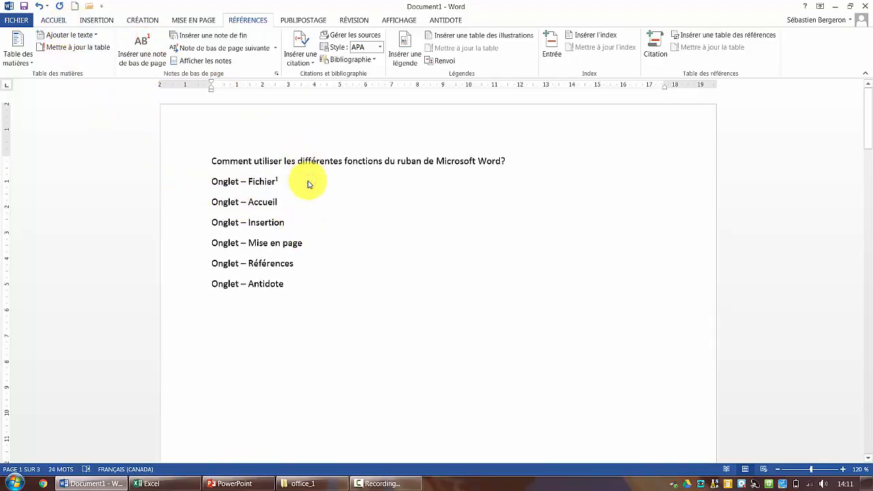
pyautogui.click(39, 6)
# Apply the Titre 1 style to the "Onglet – Fichier", "Onglet – Accueil" and "Onglet – Insertion" lines.
pyautogui.click(53, 19)
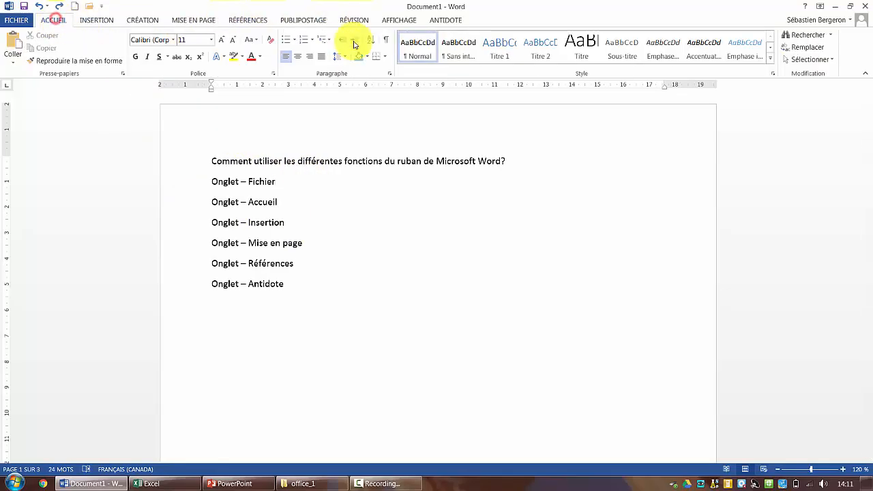
pyautogui.click(194, 183)
pyautogui.click(501, 49)
pyautogui.click(183, 203)
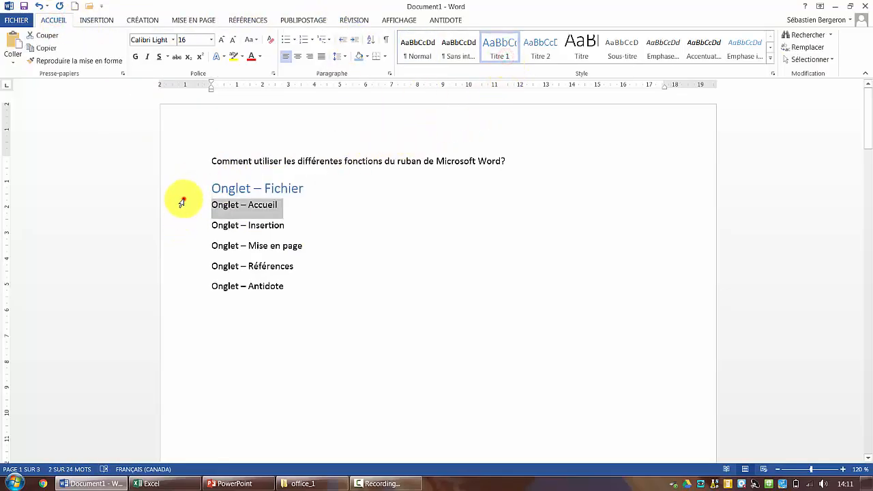
pyautogui.click(492, 43)
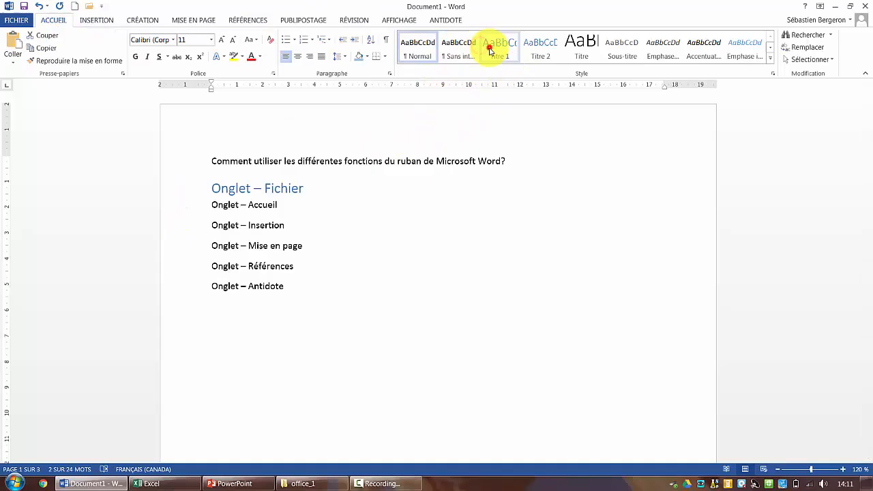
pyautogui.click(178, 235)
pyautogui.click(503, 48)
# Apply Titre 2 to the "Onglet – Mise en page" and "Onglet – Références" lines and Titre 3 to "Onglet – Antidote".
pyautogui.click(185, 266)
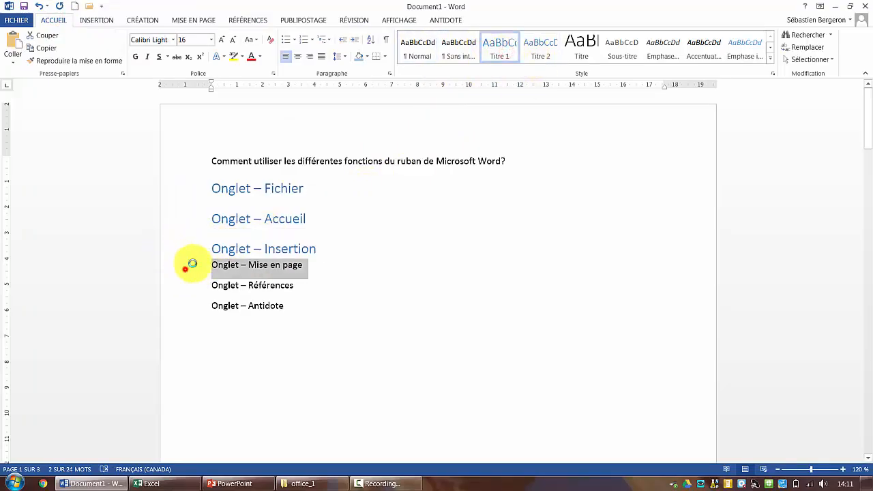
pyautogui.click(539, 47)
pyautogui.click(178, 284)
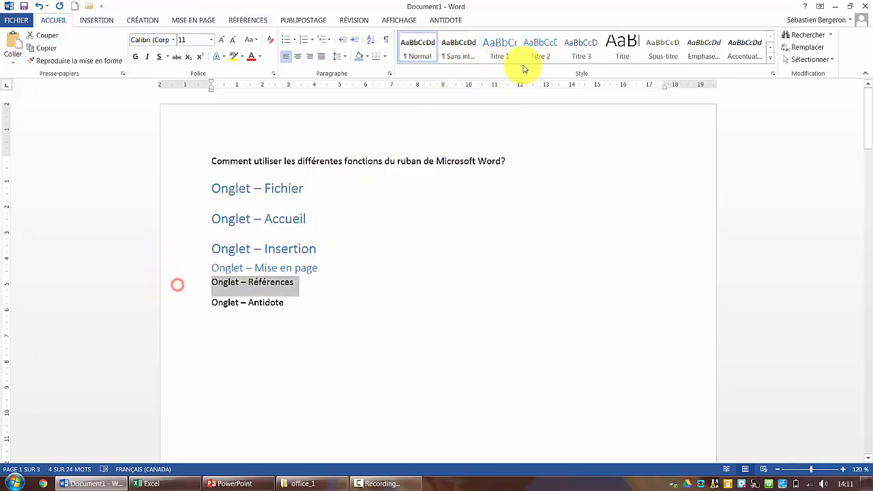
pyautogui.click(542, 49)
pyautogui.click(173, 300)
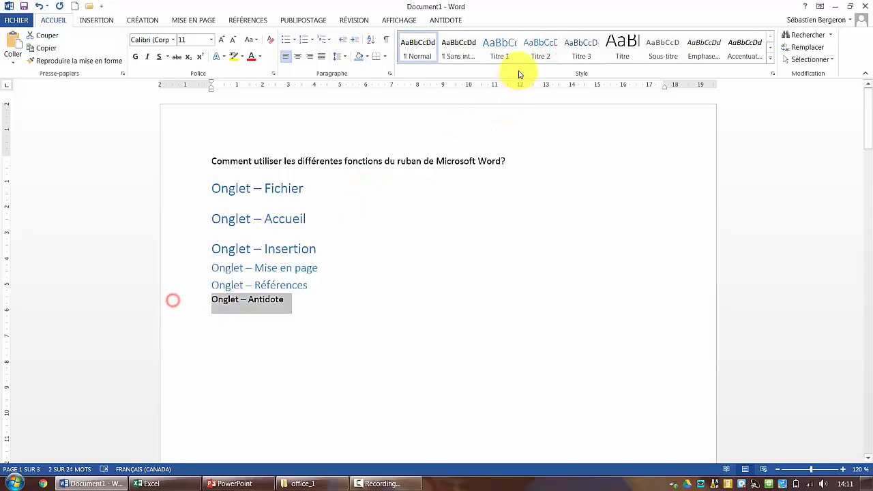
pyautogui.click(580, 49)
pyautogui.click(320, 312)
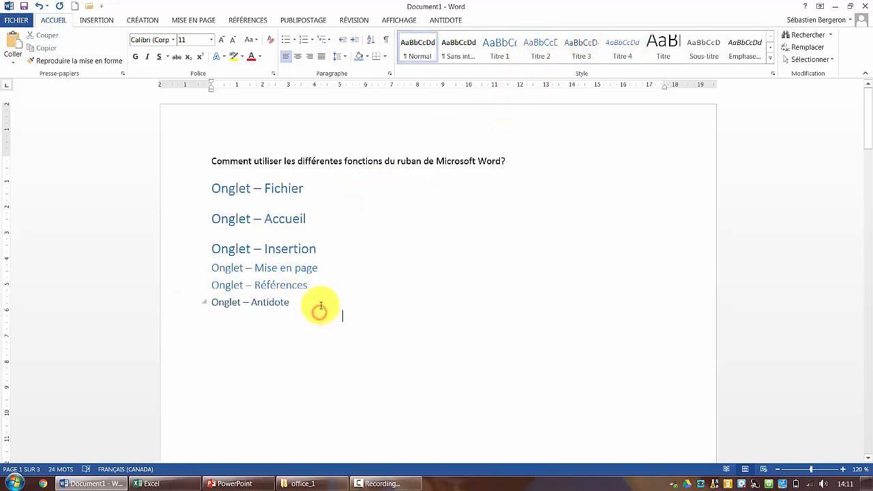
# Add the line "Table des matières" above the document's opening question, followed by an empty line.
pyautogui.click(515, 163)
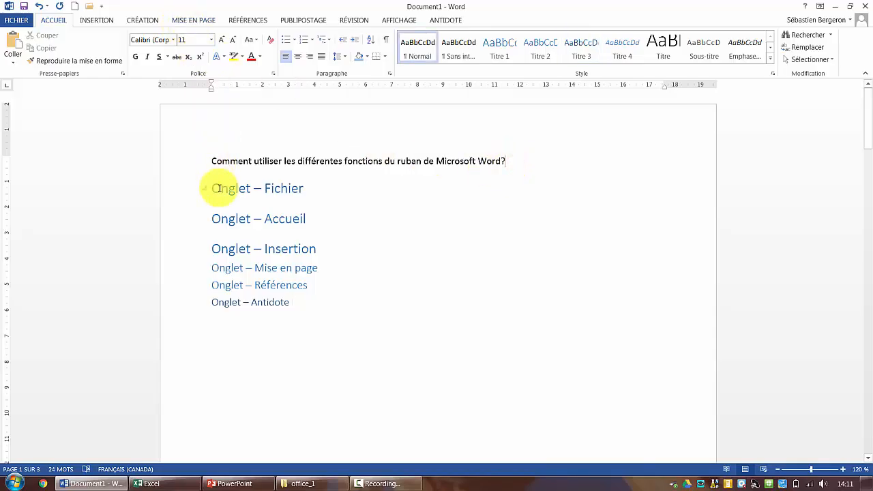
pyautogui.click(211, 161)
pyautogui.press('Return')
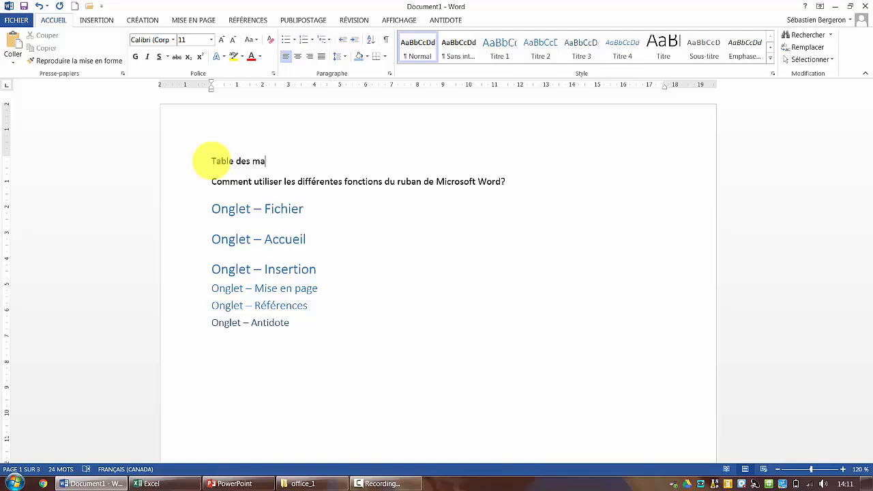
pyautogui.press('Return')
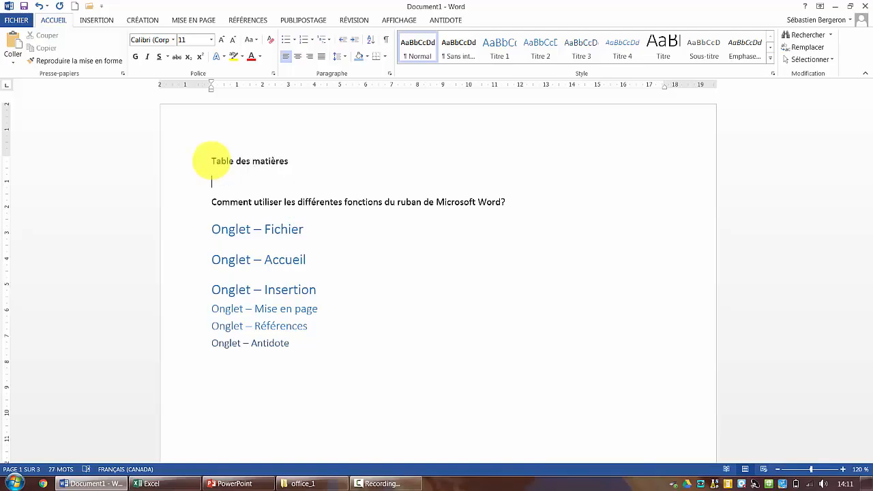
# Insert a table of contents using Table automatique 1 on the empty line below "Table des matières".
pyautogui.click(247, 20)
pyautogui.click(19, 61)
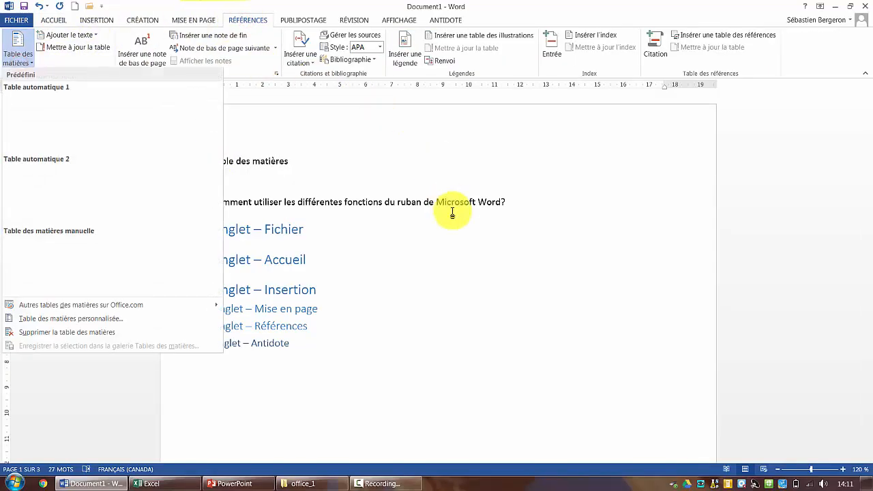
pyautogui.click(75, 114)
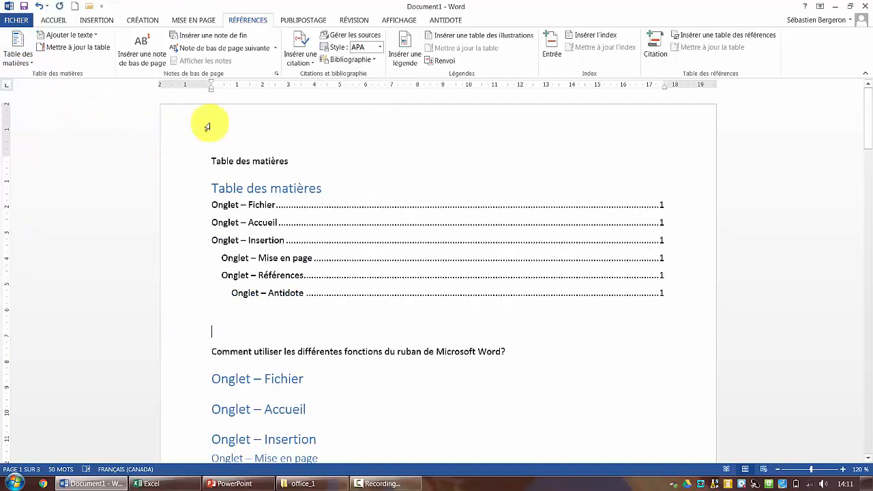